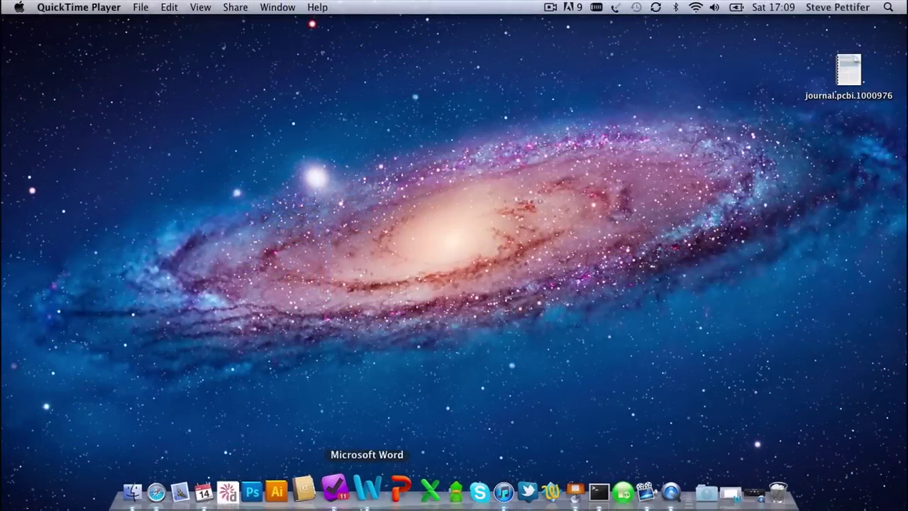
Launch Utopia Documents from the Dock to get an empty document window
{"action": "left_click", "coordinate": [242, 487]}
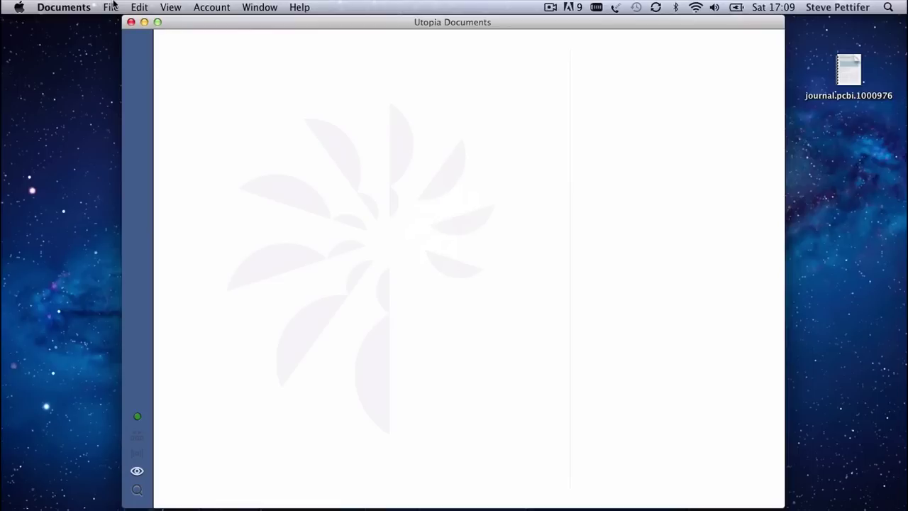
Load the journal.pcbi.1000976 drugome PDF from the desktop into Utopia Documents
{"action": "left_click", "coordinate": [112, 7]}
{"action": "mouse_move", "coordinate": [142, 36]}
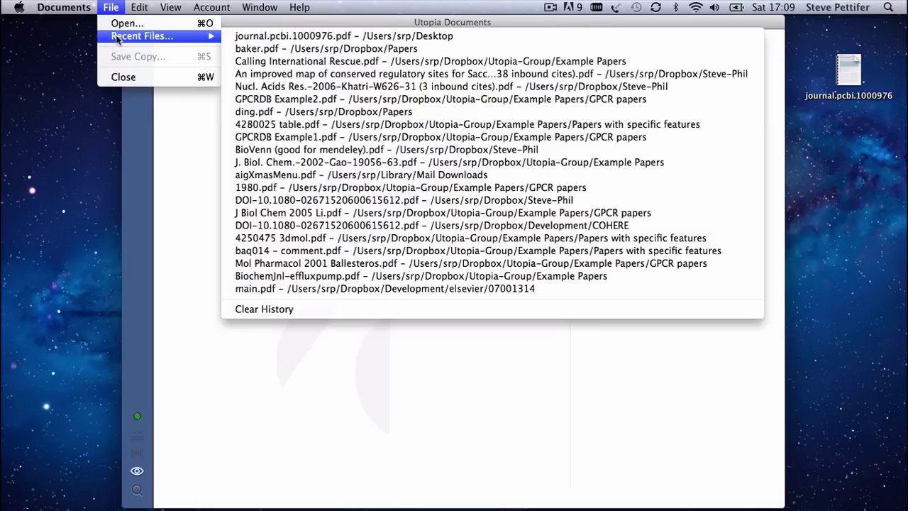
{"action": "left_click", "coordinate": [75, 52]}
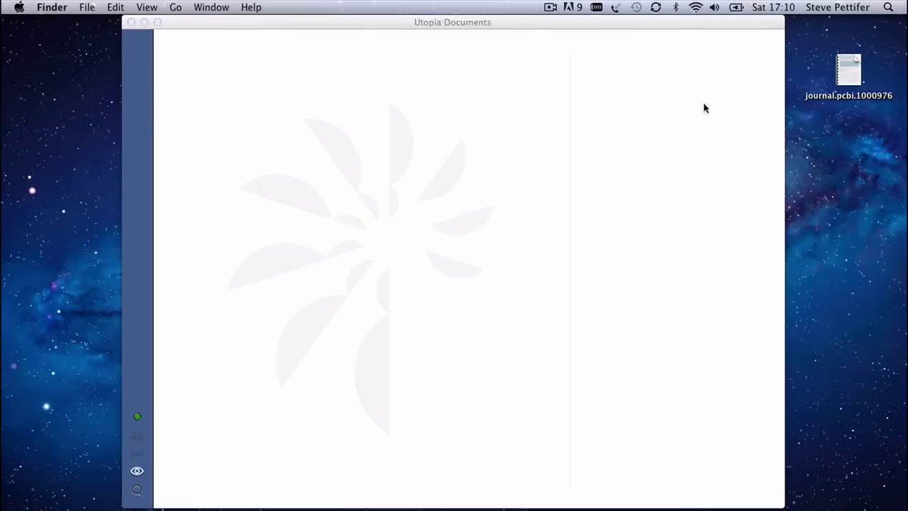
{"action": "mouse_move", "coordinate": [848, 75]}
{"action": "left_mouse_down"}
{"action": "mouse_move", "coordinate": [670, 190]}
{"action": "mouse_move", "coordinate": [315, 166]}
{"action": "left_mouse_up"}
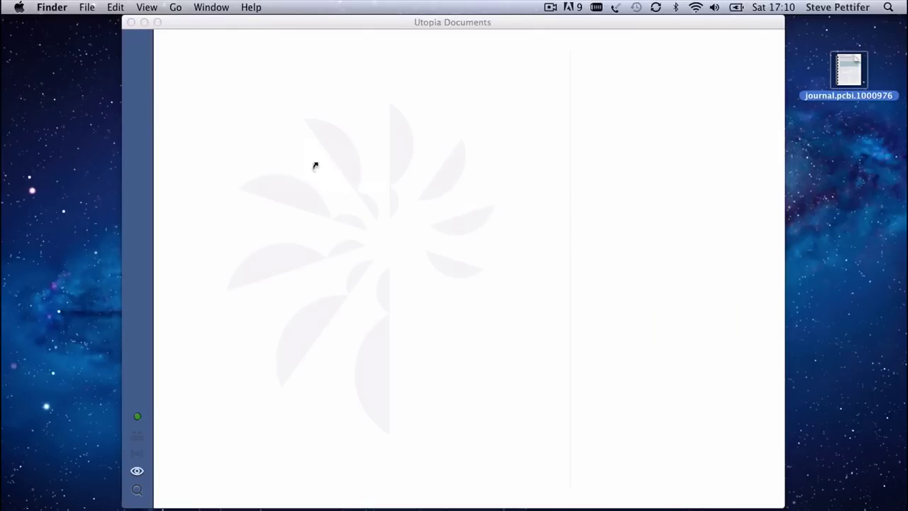
{"action": "left_click", "coordinate": [157, 22]}
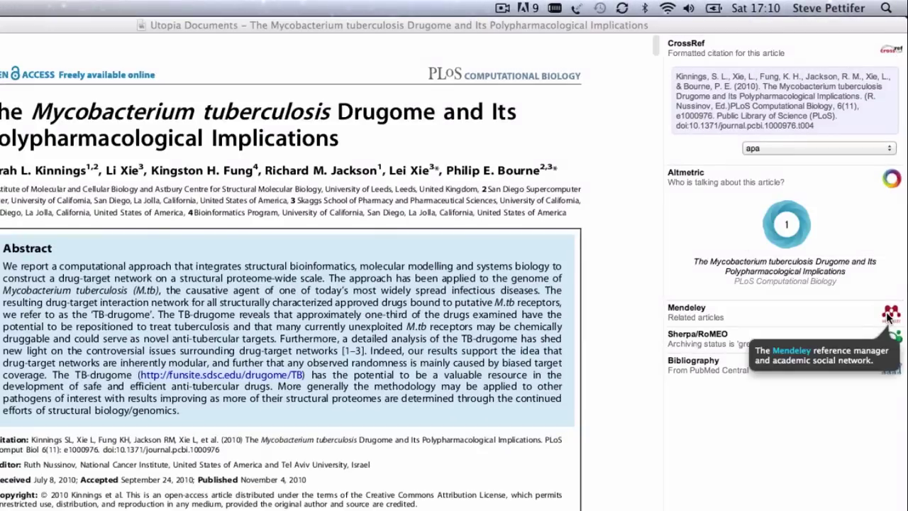
Copy the article's CrossRef citation formatted in harvard3 style
{"action": "left_click", "coordinate": [773, 311]}
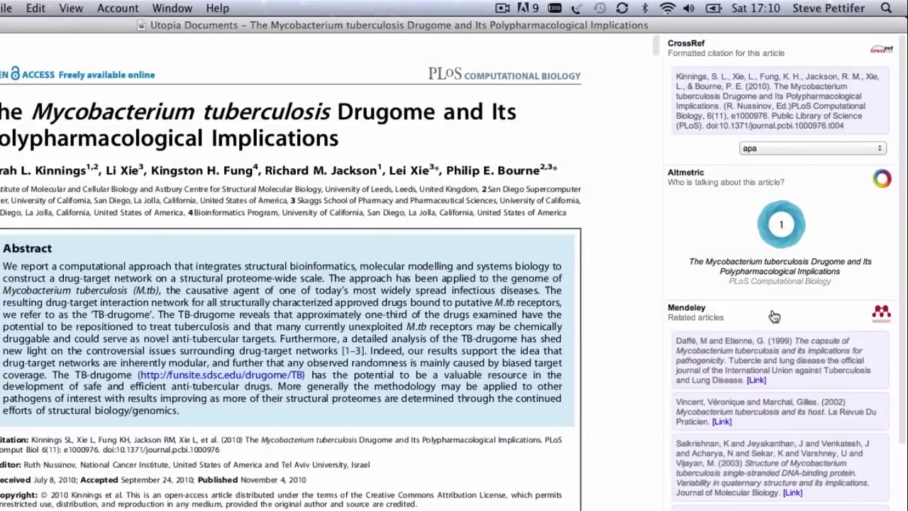
{"action": "left_click", "coordinate": [773, 315]}
{"action": "left_click", "coordinate": [774, 340]}
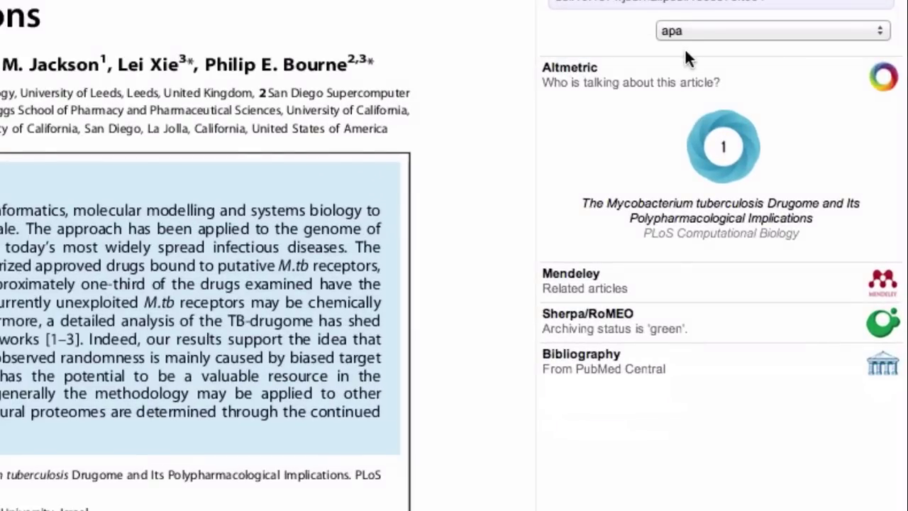
{"action": "left_click", "coordinate": [685, 35]}
{"action": "left_click", "coordinate": [685, 80]}
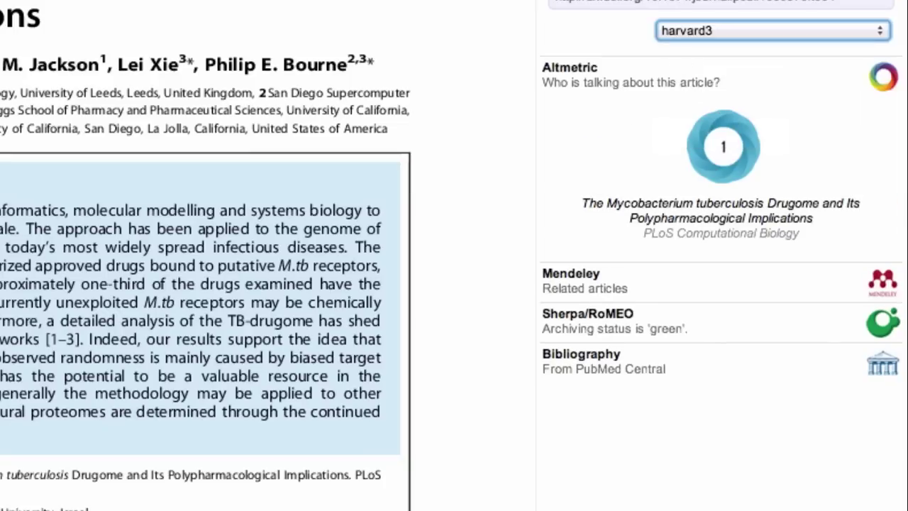
{"action": "left_click_drag", "start_coordinate": [545, 2], "coordinate": [844, 1]}
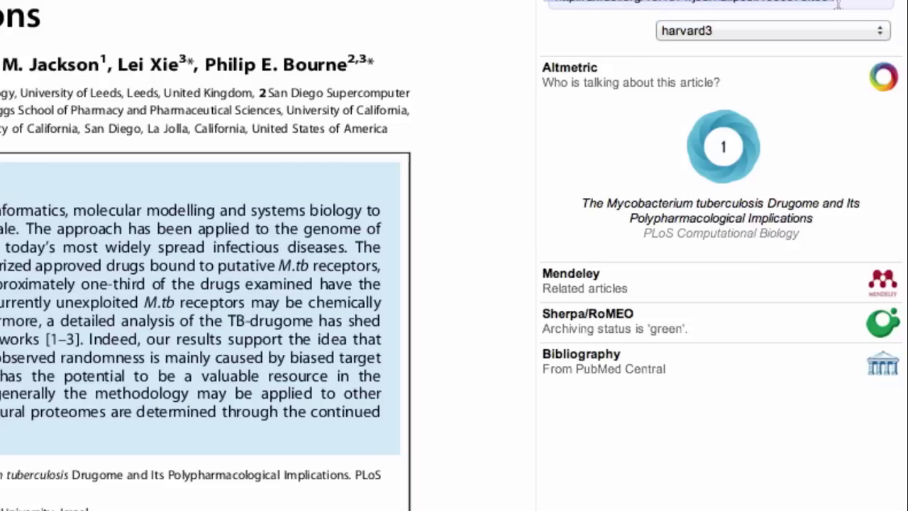
{"action": "left_click", "coordinate": [862, 6]}
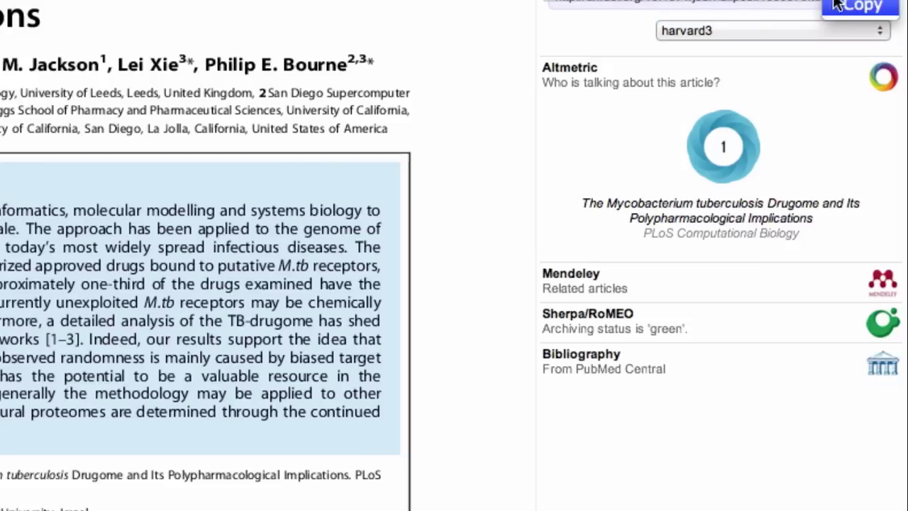
Switch the citation to bibtex format and review the Altmetric tweet details
{"action": "left_click", "coordinate": [772, 31]}
{"action": "left_click", "coordinate": [766, 3]}
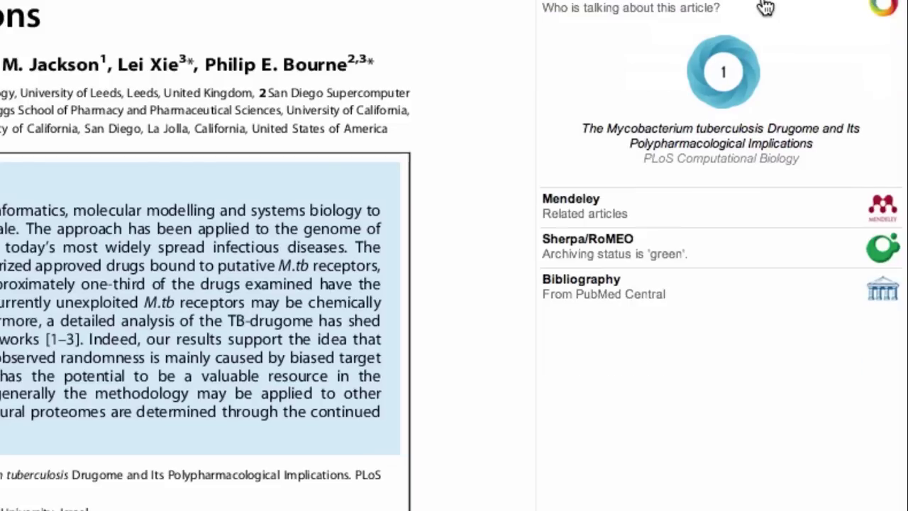
{"action": "scroll", "coordinate": [765, 7], "scroll_direction": "down", "scroll_amount": 1}
{"action": "scroll", "coordinate": [755, 29], "scroll_direction": "down", "scroll_amount": 2}
{"action": "scroll", "coordinate": [754, 41], "scroll_direction": "down", "scroll_amount": 2}
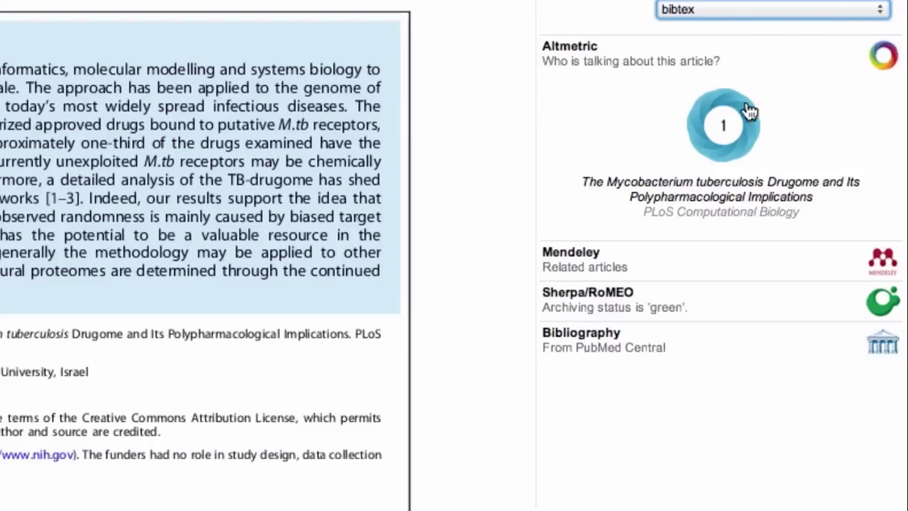
{"action": "mouse_move", "coordinate": [802, 267]}
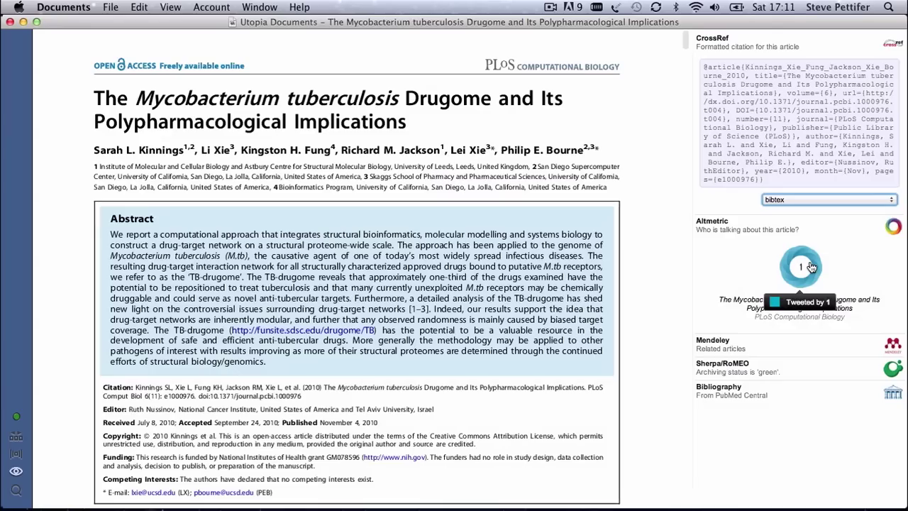
{"action": "left_click", "coordinate": [812, 266]}
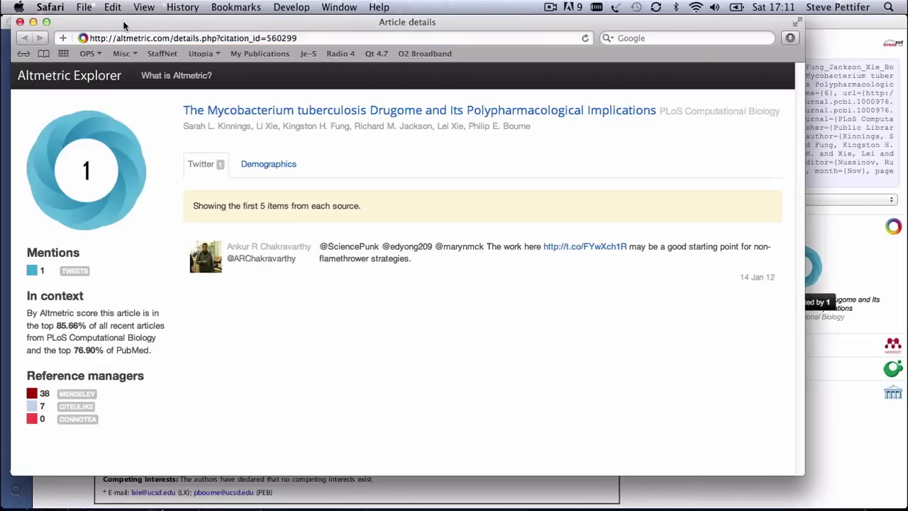
{"action": "left_click", "coordinate": [21, 22]}
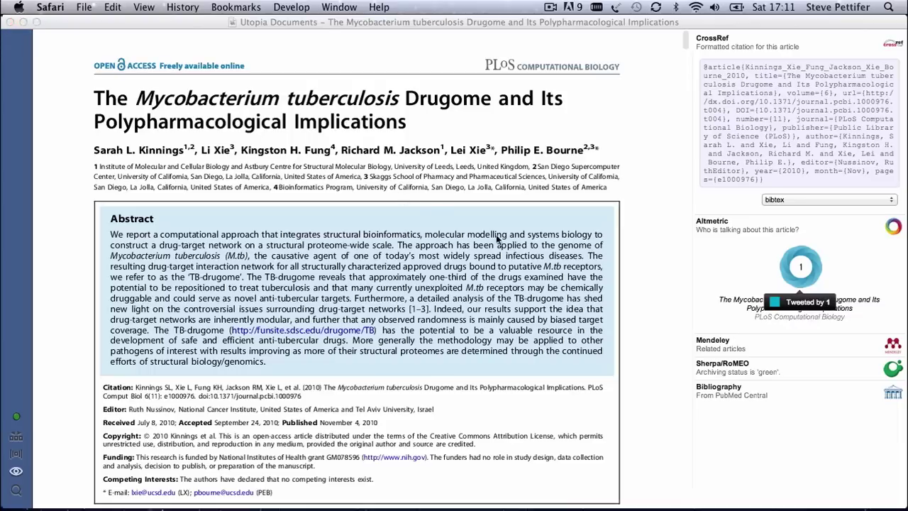
Show the Sherpa/RoMEO archiving details and the PubMed Central reference list
{"action": "left_click", "coordinate": [759, 344]}
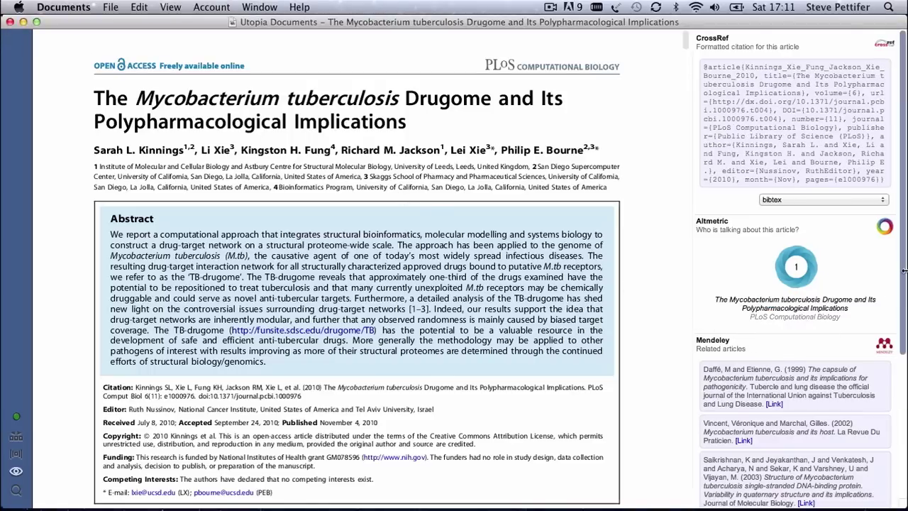
{"action": "scroll", "coordinate": [903, 274], "scroll_direction": "down", "scroll_amount": 5}
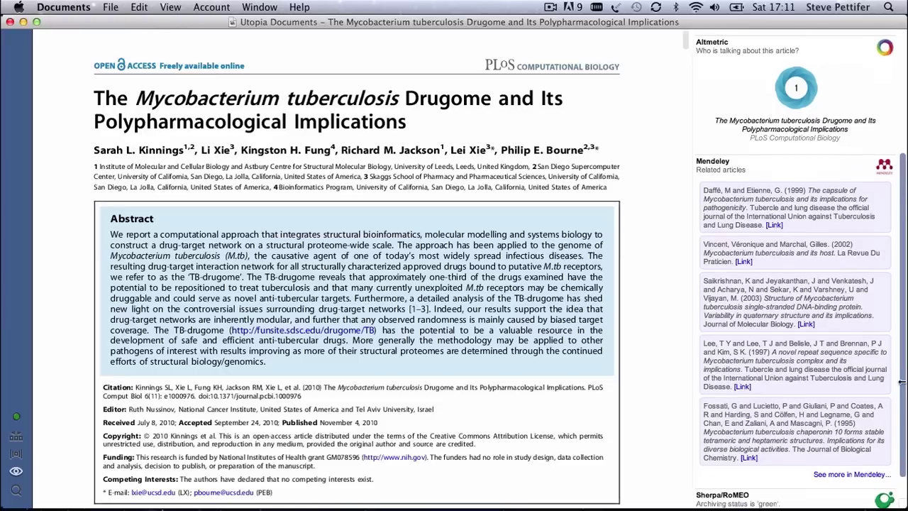
{"action": "left_click", "coordinate": [815, 169]}
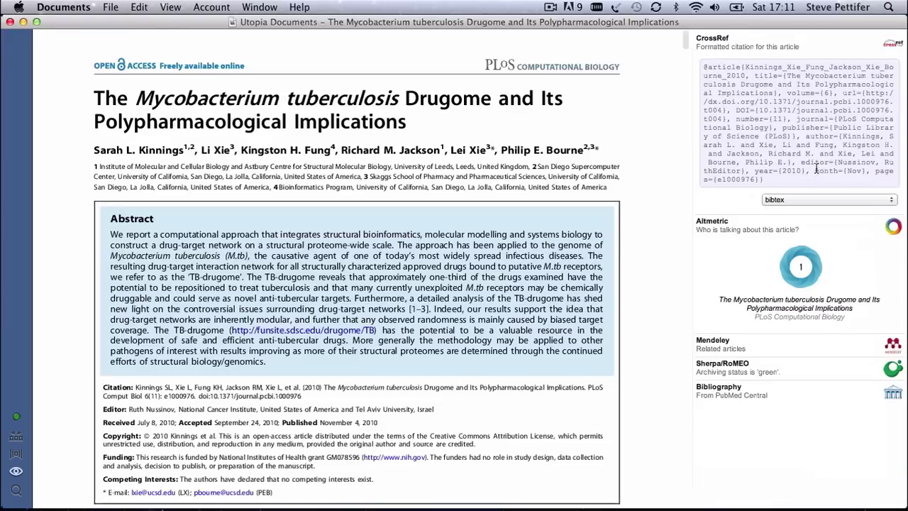
{"action": "left_click", "coordinate": [786, 369]}
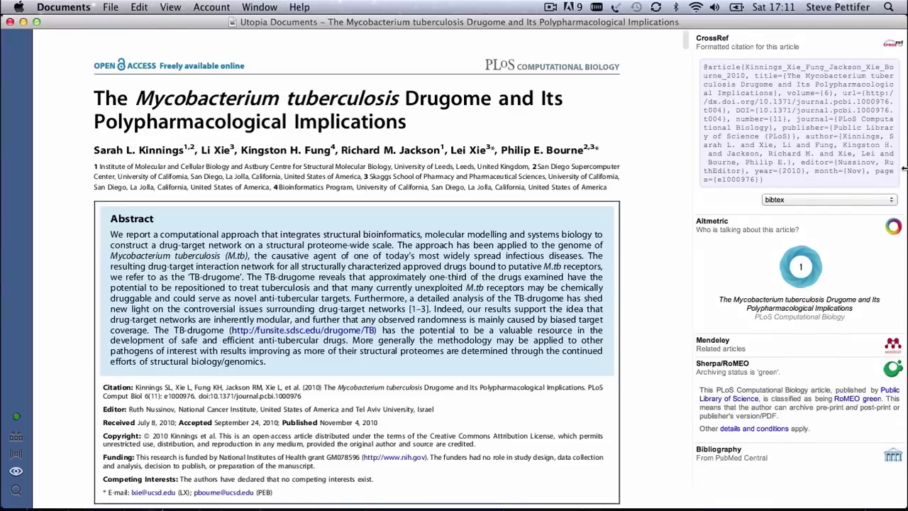
{"action": "left_click", "coordinate": [774, 448]}
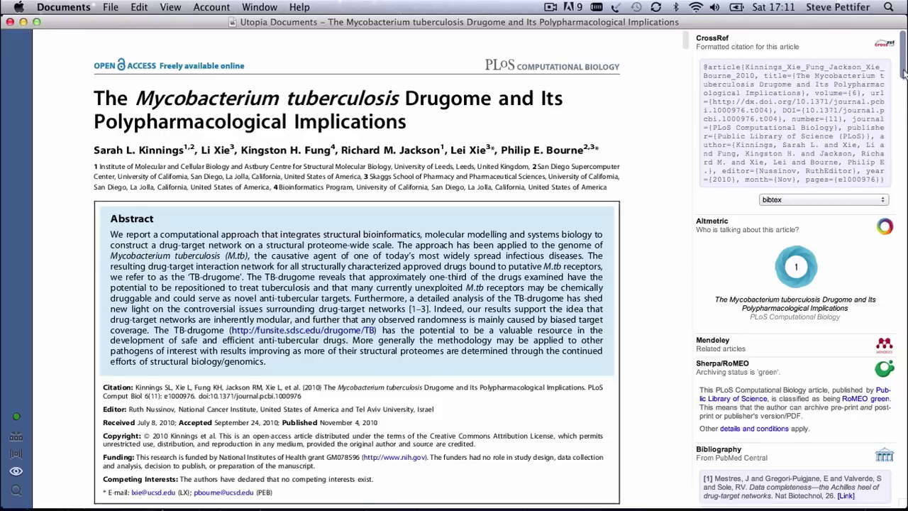
{"action": "left_click_drag", "start_coordinate": [903, 72], "coordinate": [904, 113]}
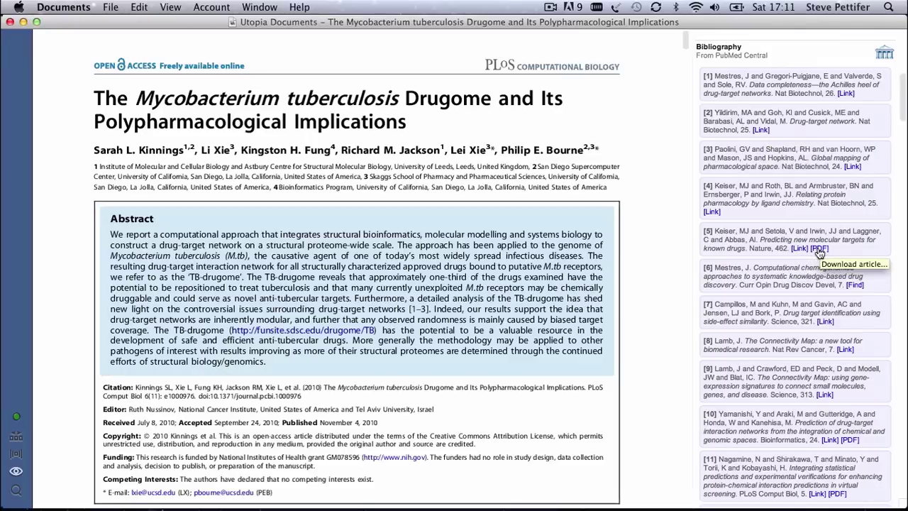
Download and open reference [5]'s PDF, then close it to return to the drugome article
{"action": "left_click", "coordinate": [819, 250]}
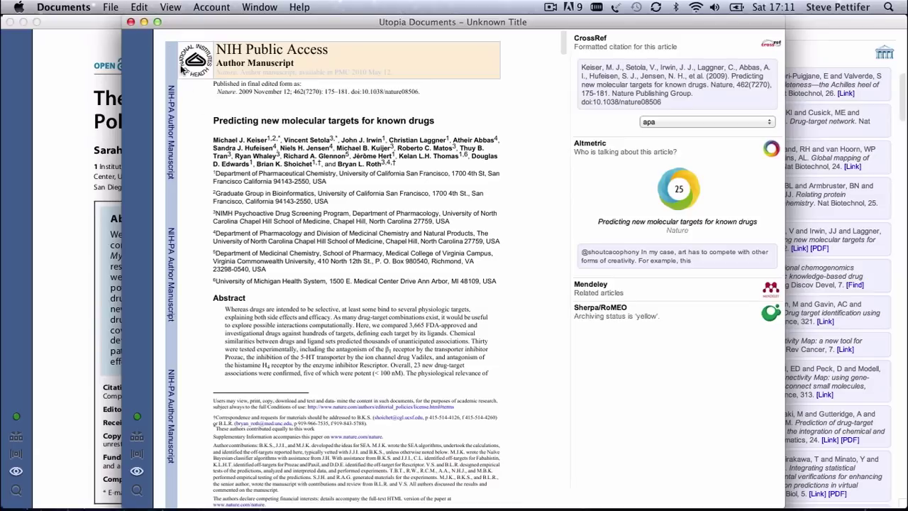
{"action": "left_click", "coordinate": [114, 7]}
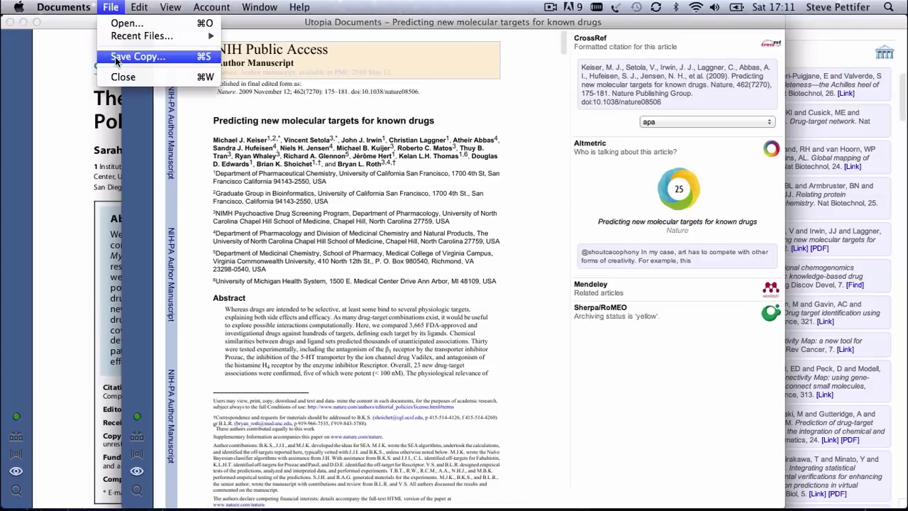
{"action": "left_click", "coordinate": [188, 147]}
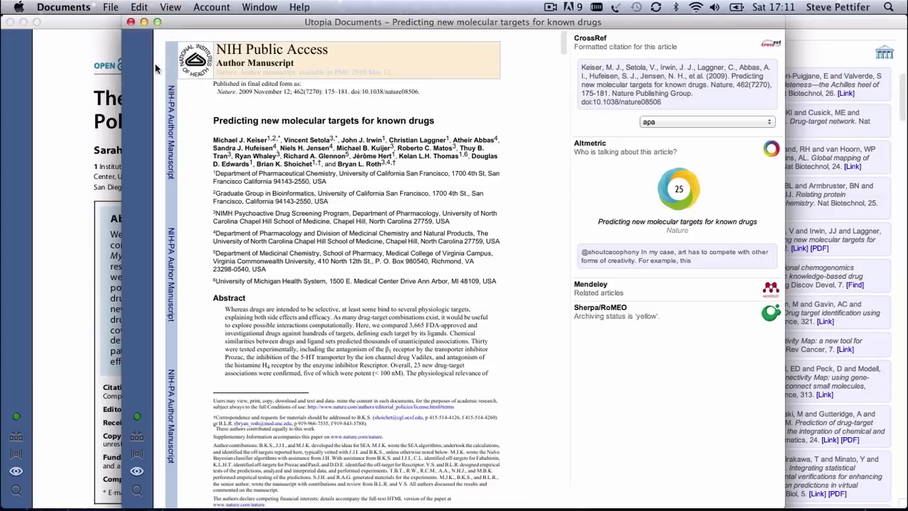
{"action": "left_click", "coordinate": [131, 21]}
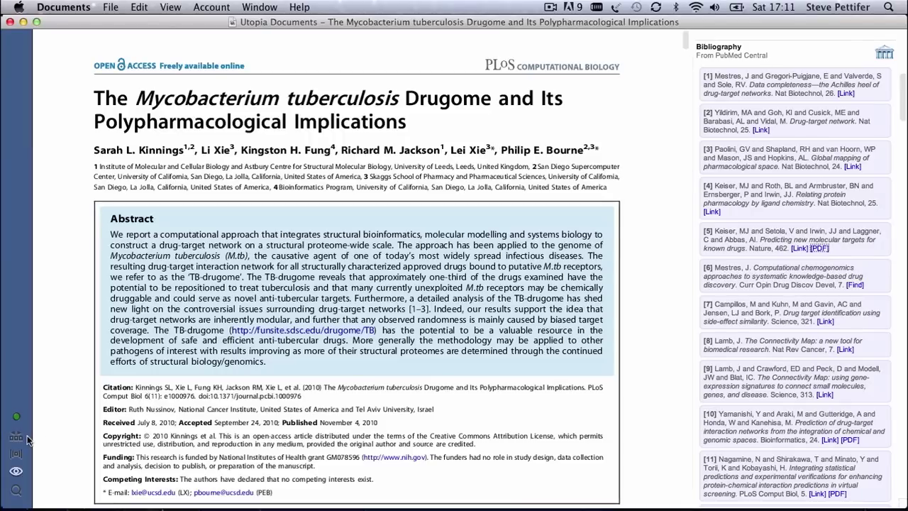
Use page thumbnails to reach the Figure 4 power-law page, then open the figure browser
{"action": "left_click", "coordinate": [17, 473]}
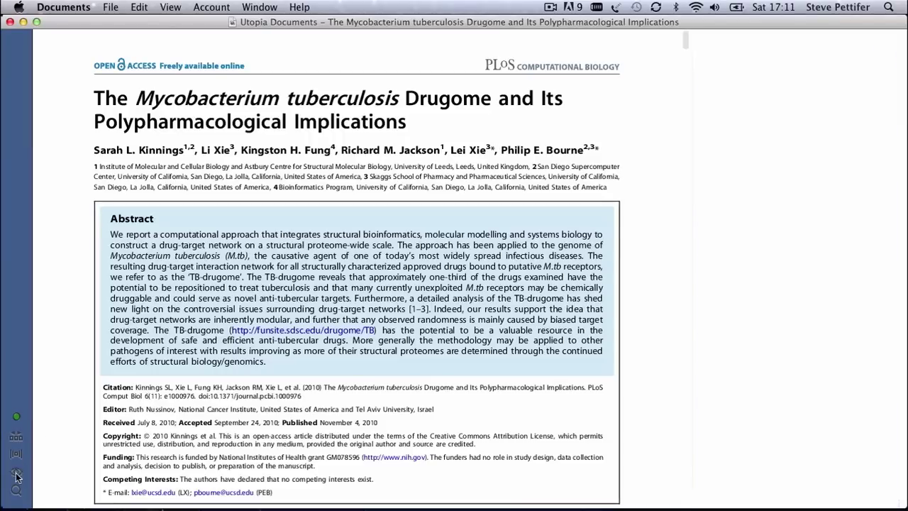
{"action": "left_click", "coordinate": [17, 474]}
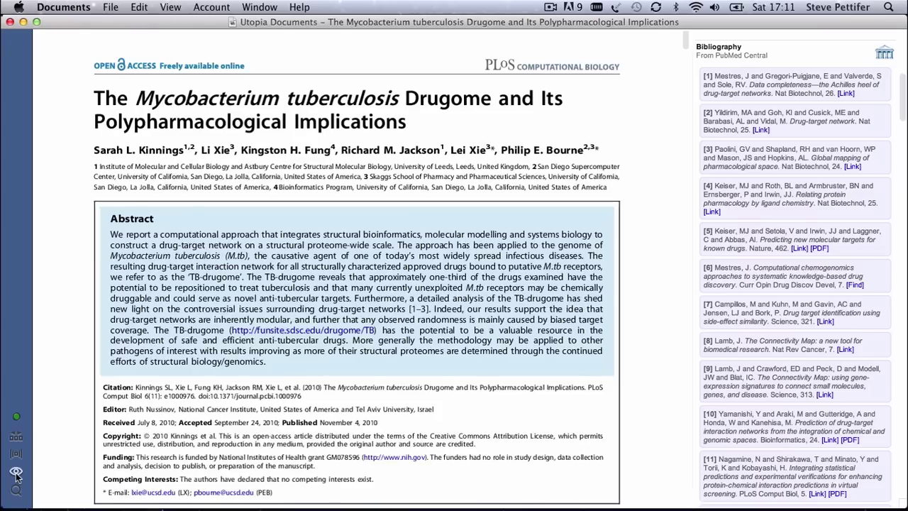
{"action": "left_click", "coordinate": [16, 436]}
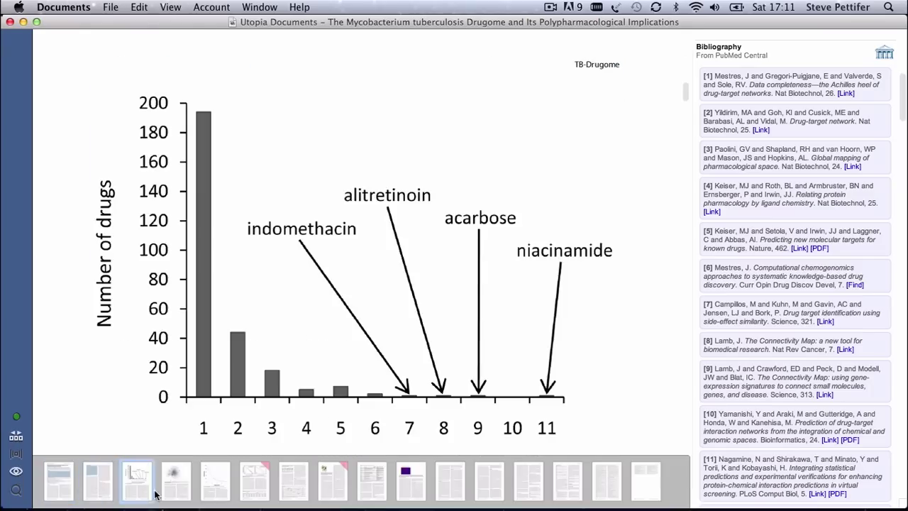
{"action": "mouse_move", "coordinate": [67, 465]}
{"action": "left_mouse_down"}
{"action": "mouse_move", "coordinate": [173, 495]}
{"action": "mouse_move", "coordinate": [217, 490]}
{"action": "left_mouse_up"}
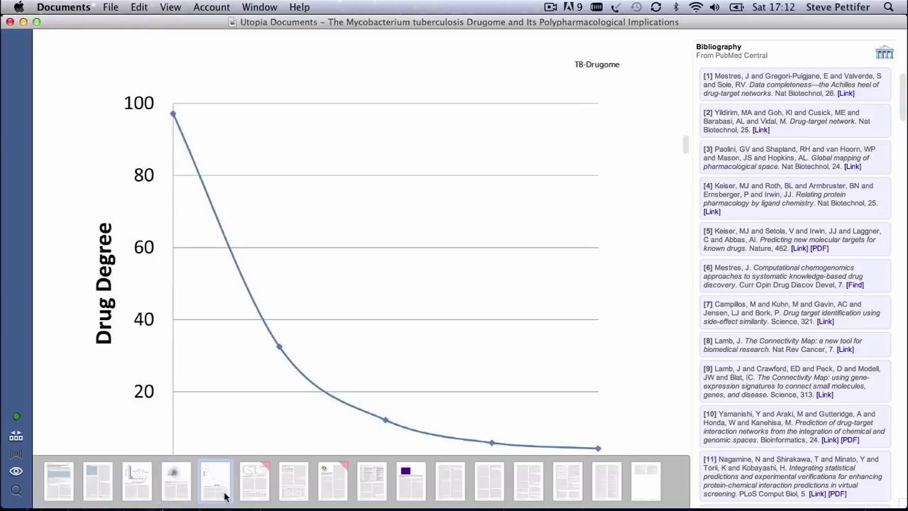
{"action": "left_click", "coordinate": [249, 496]}
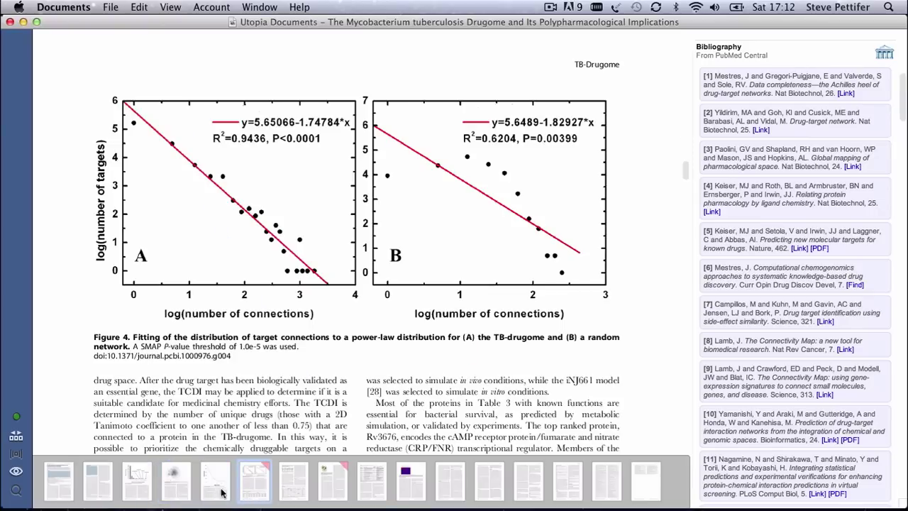
{"action": "left_click", "coordinate": [15, 454]}
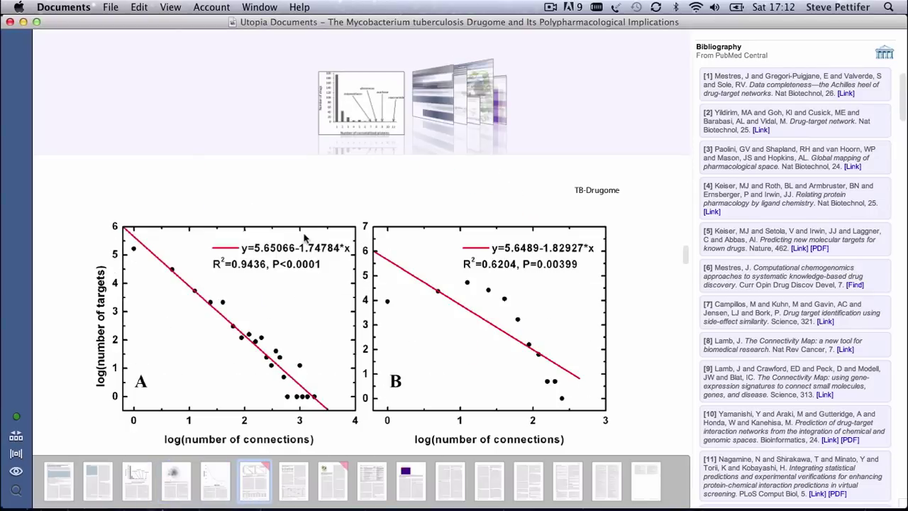
Flip through the Drug Degree curve and protein structure figures, then return to the title page
{"action": "left_click", "coordinate": [431, 92]}
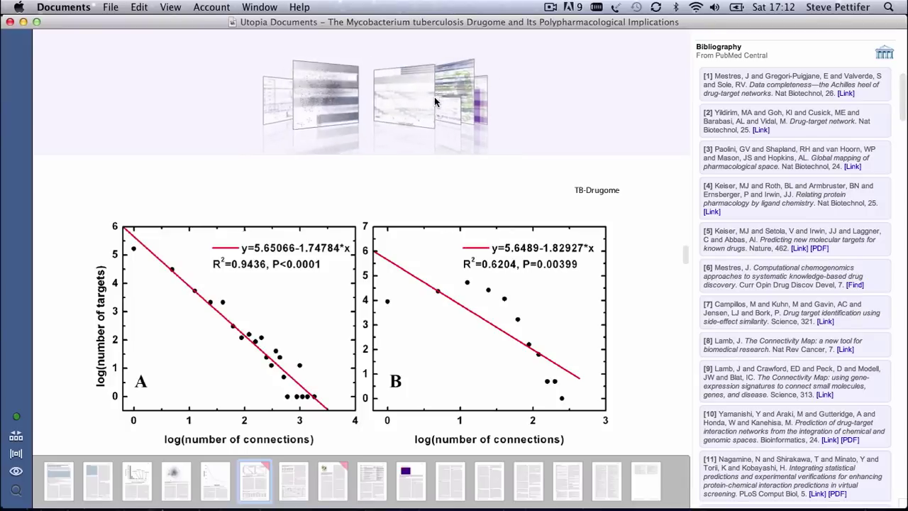
{"action": "left_click", "coordinate": [448, 110]}
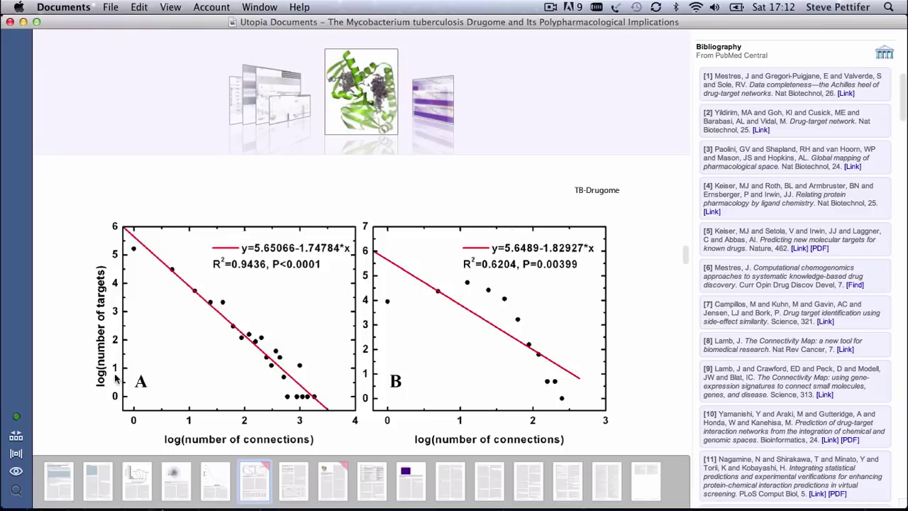
{"action": "left_click", "coordinate": [16, 435]}
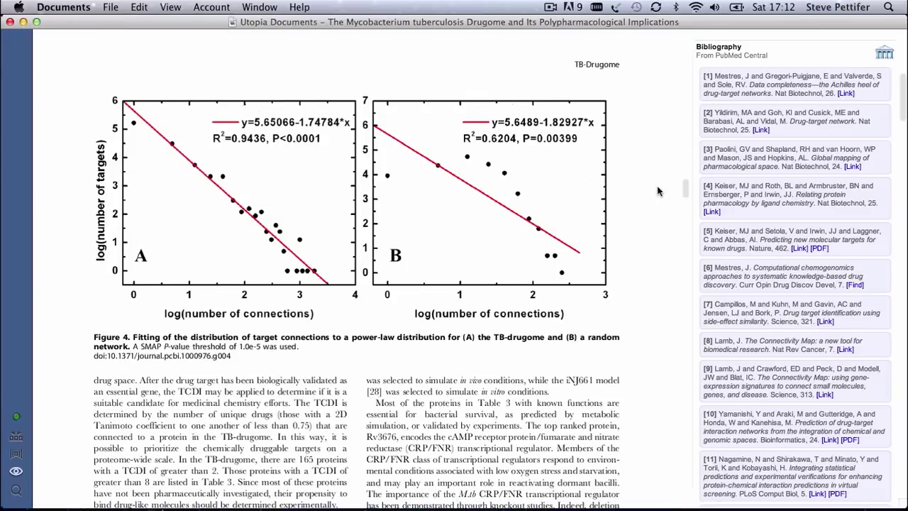
{"action": "left_click_drag", "start_coordinate": [685, 190], "coordinate": [685, 41]}
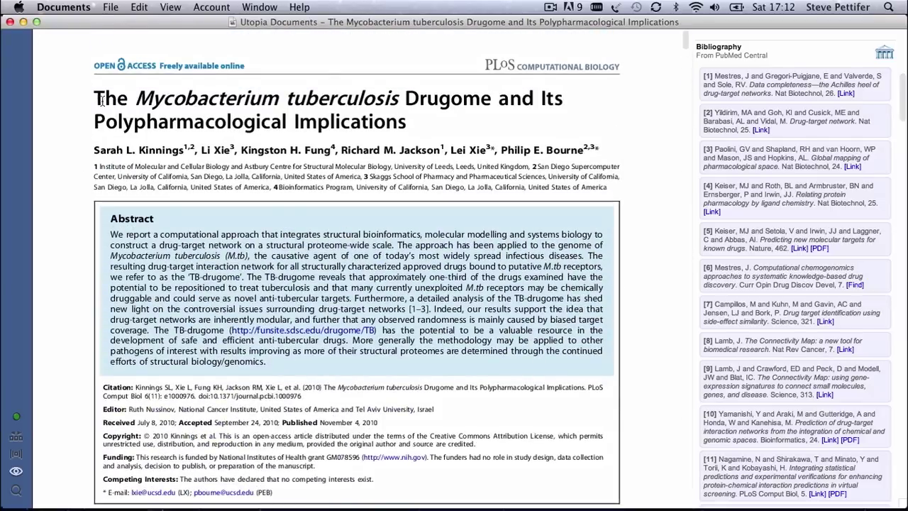
Look up 'Mycobacterium tuberculosis' from the title and view its Wikipedia summary and full page
{"action": "left_click_drag", "start_coordinate": [137, 97], "coordinate": [398, 101]}
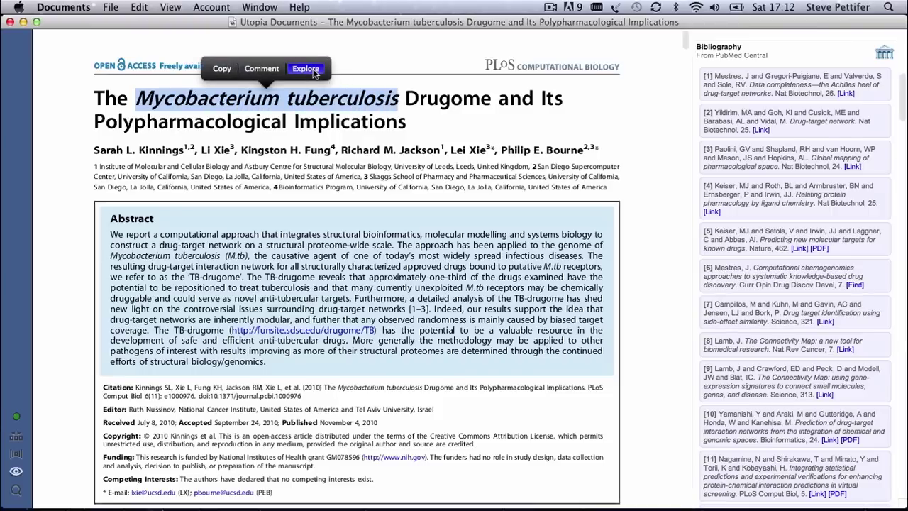
{"action": "left_click", "coordinate": [306, 71]}
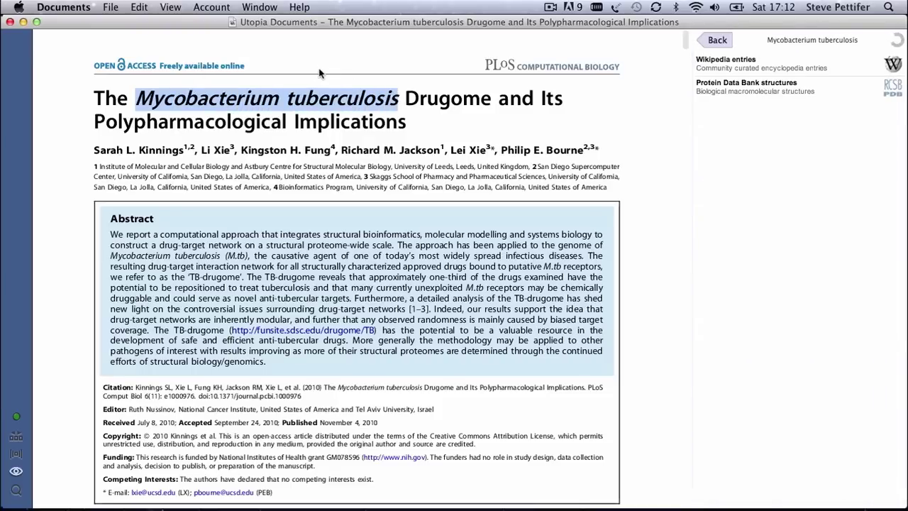
{"action": "left_click", "coordinate": [787, 63]}
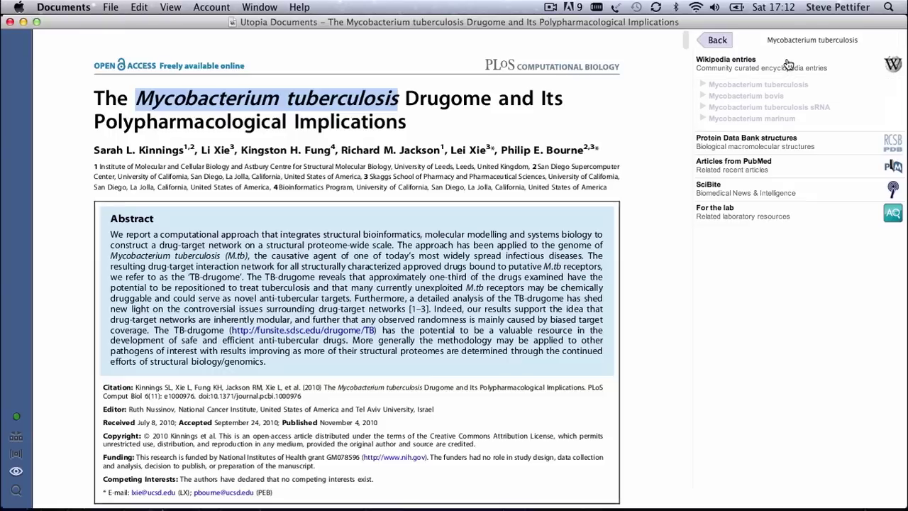
{"action": "left_click", "coordinate": [788, 86]}
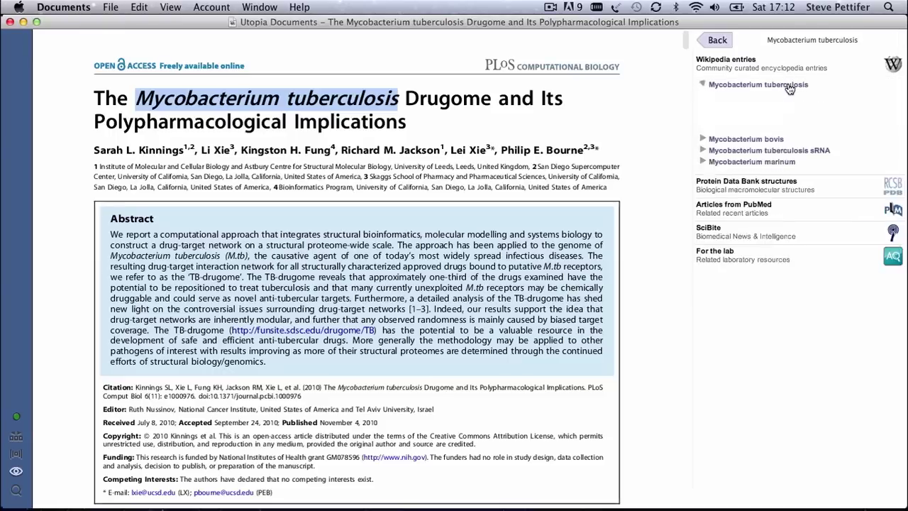
{"action": "left_click", "coordinate": [783, 175]}
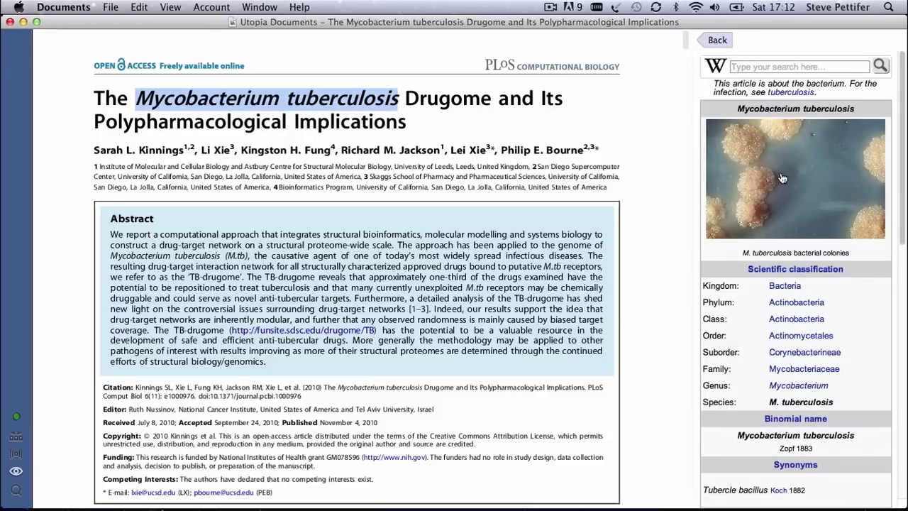
{"action": "left_click", "coordinate": [714, 41]}
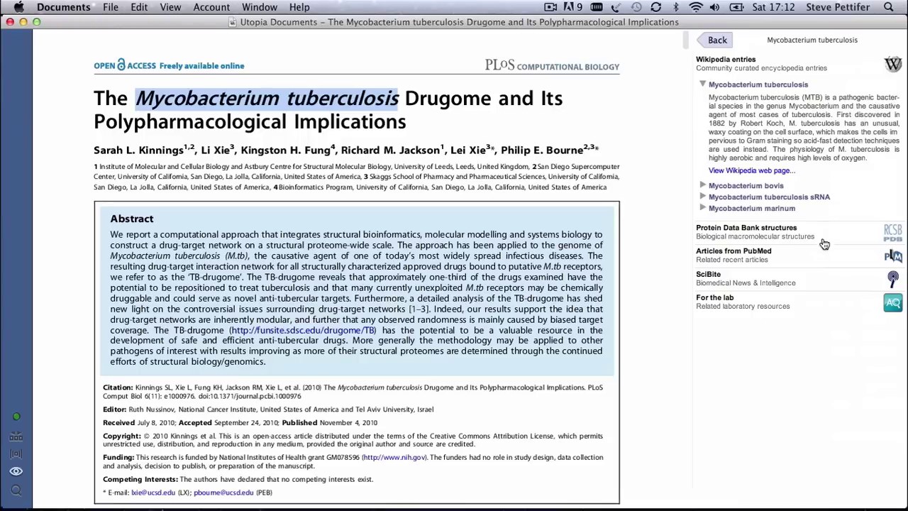
Expand lab products, the IRON DEPENDENT REGULATOR RCSB structure and SciBite news for the bacterium
{"action": "left_click", "coordinate": [827, 302]}
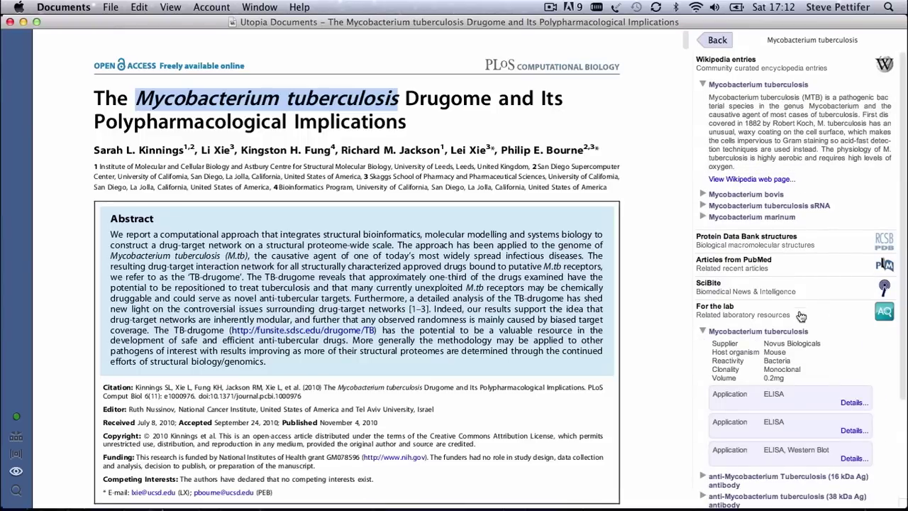
{"action": "left_click", "coordinate": [826, 241]}
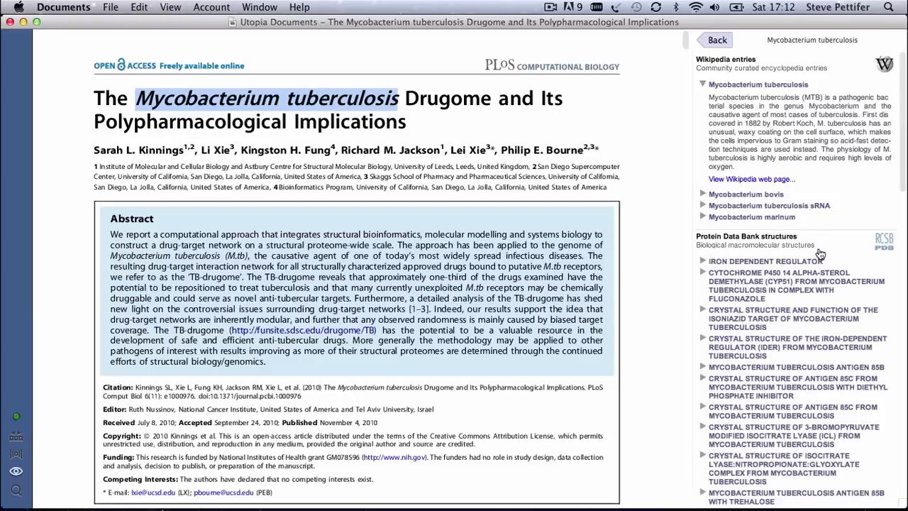
{"action": "left_click", "coordinate": [815, 262]}
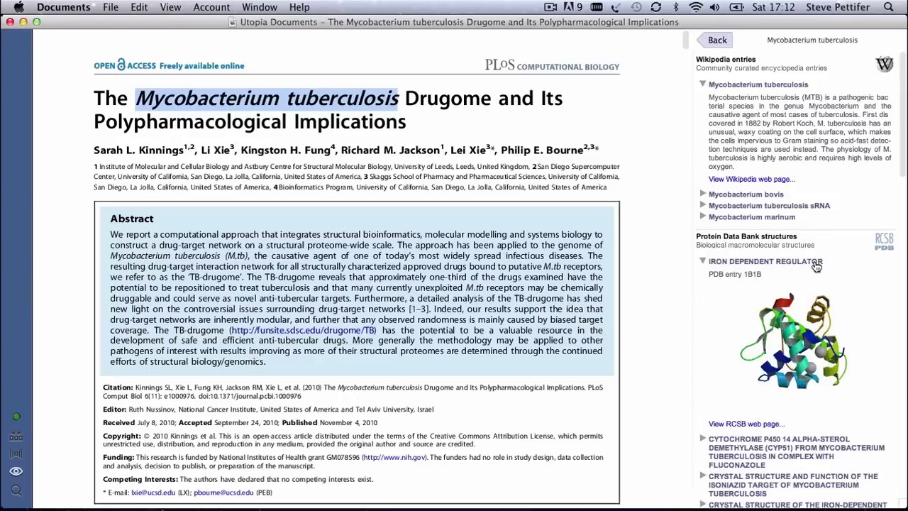
{"action": "scroll", "coordinate": [902, 177], "scroll_direction": "down", "scroll_amount": 2}
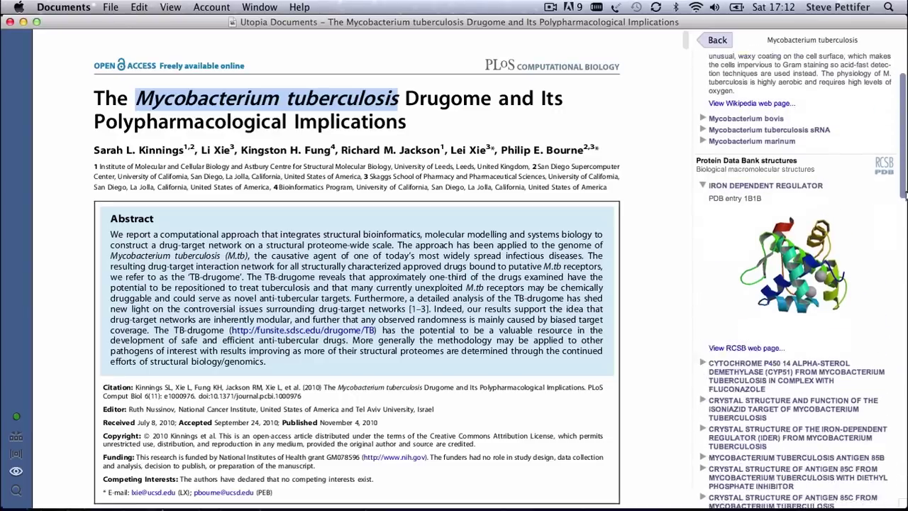
{"action": "left_click_drag", "start_coordinate": [904, 195], "coordinate": [905, 498]}
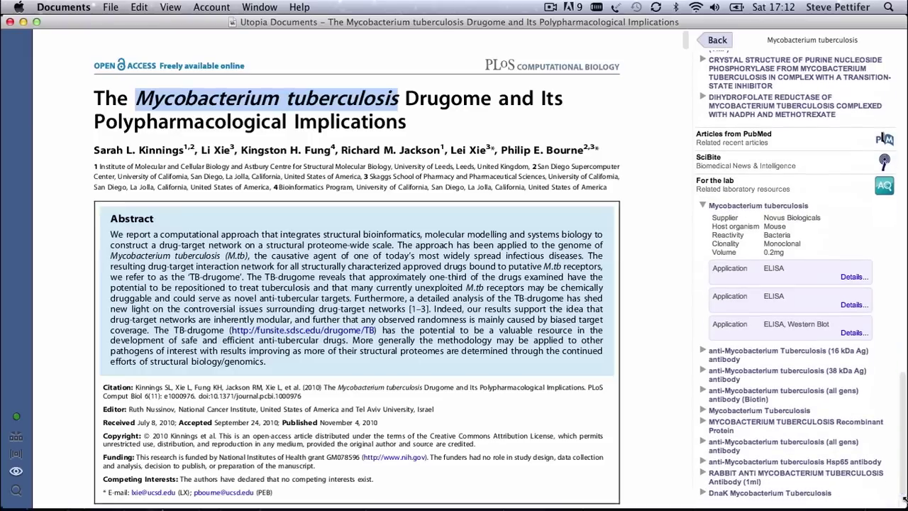
{"action": "left_click", "coordinate": [768, 162]}
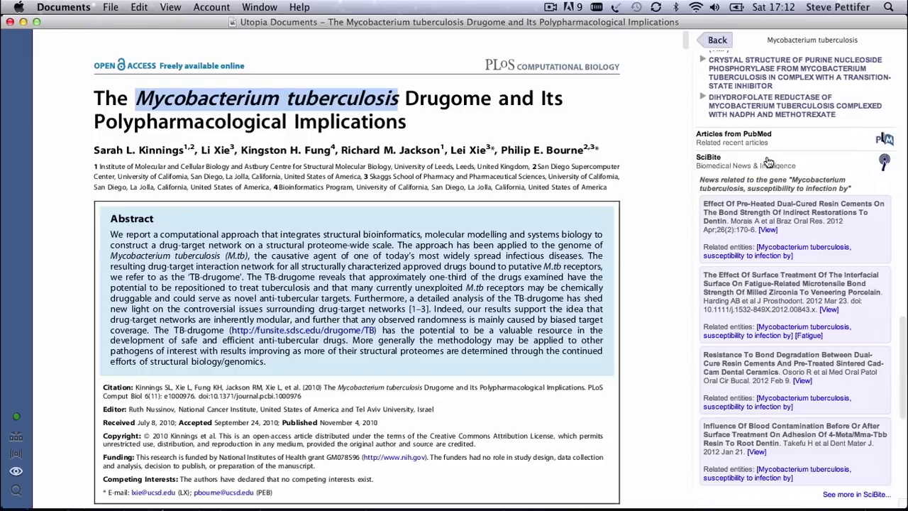
Go to the TB-Drugome bar chart figure and select its niacinamide label
{"action": "left_click", "coordinate": [22, 454]}
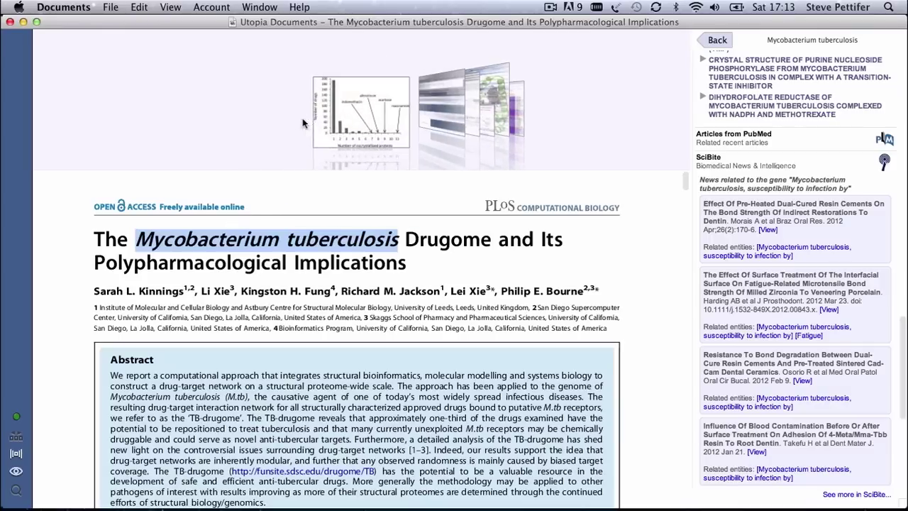
{"action": "left_click", "coordinate": [356, 122]}
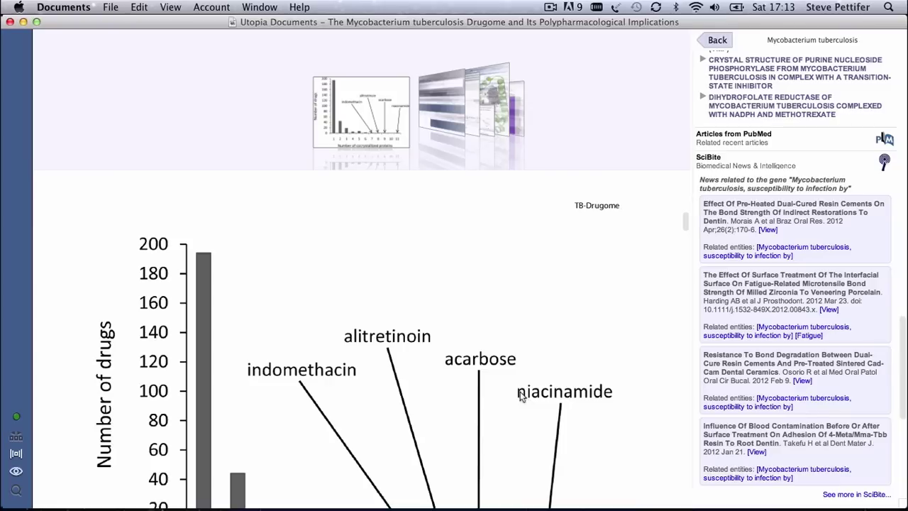
{"action": "left_click_drag", "start_coordinate": [533, 384], "coordinate": [608, 407]}
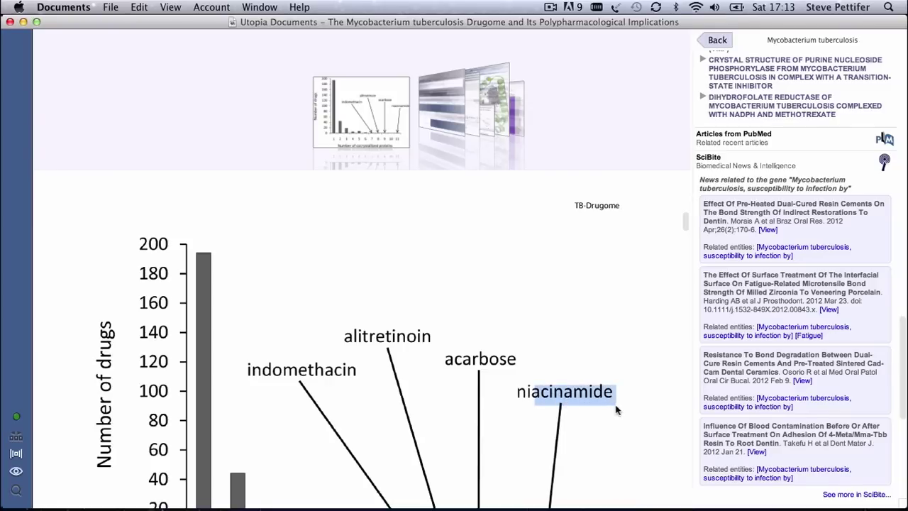
{"action": "left_click", "coordinate": [608, 408]}
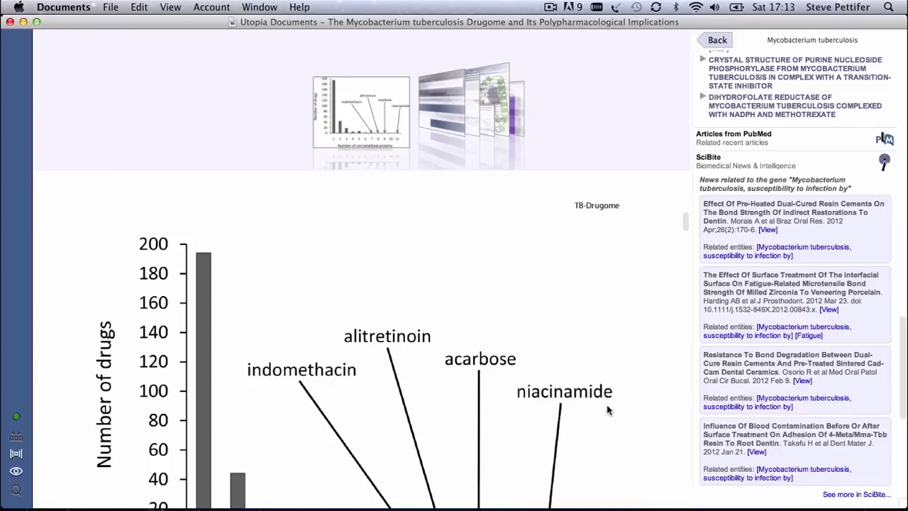
Look up niacinamide and show its Sigma-Aldrich supplier and ChEMBL nicotinamide structure
{"action": "left_click", "coordinate": [17, 489]}
{"action": "type", "text": "niacin"}
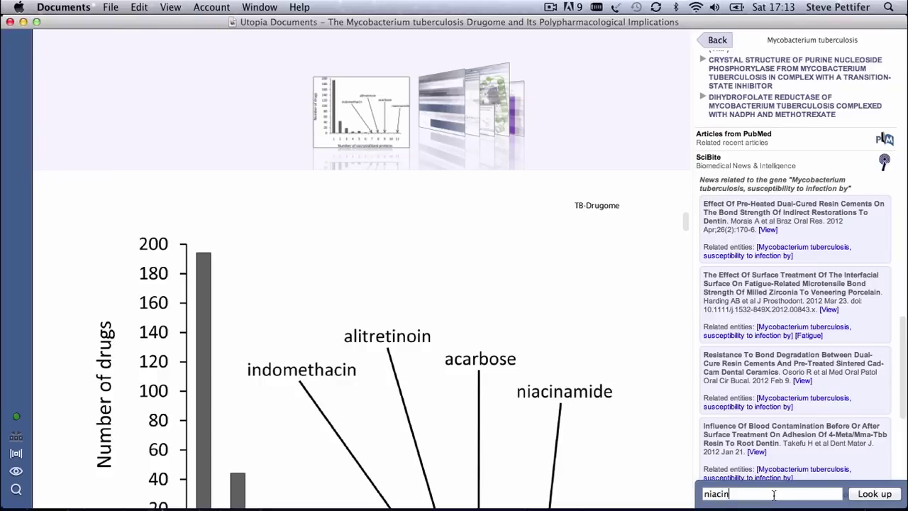
{"action": "type", "text": "amide"}
{"action": "left_click", "coordinate": [861, 494]}
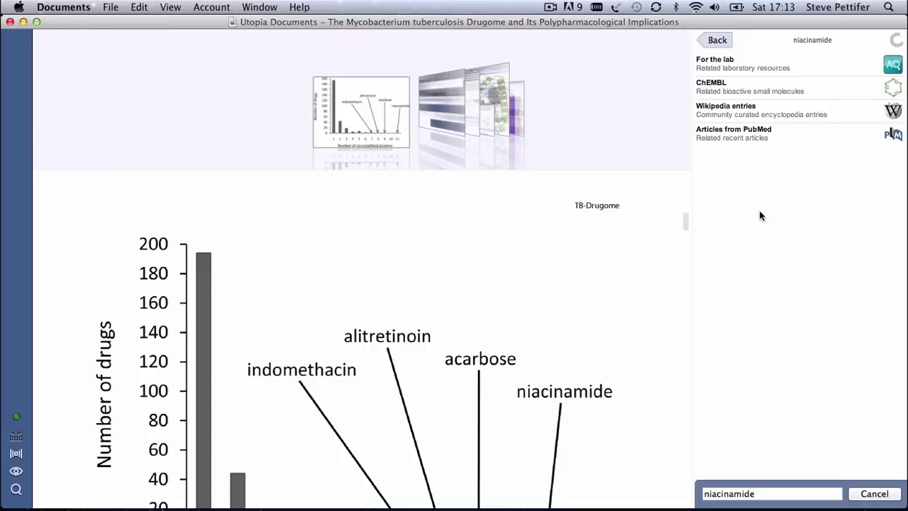
{"action": "left_click", "coordinate": [773, 64]}
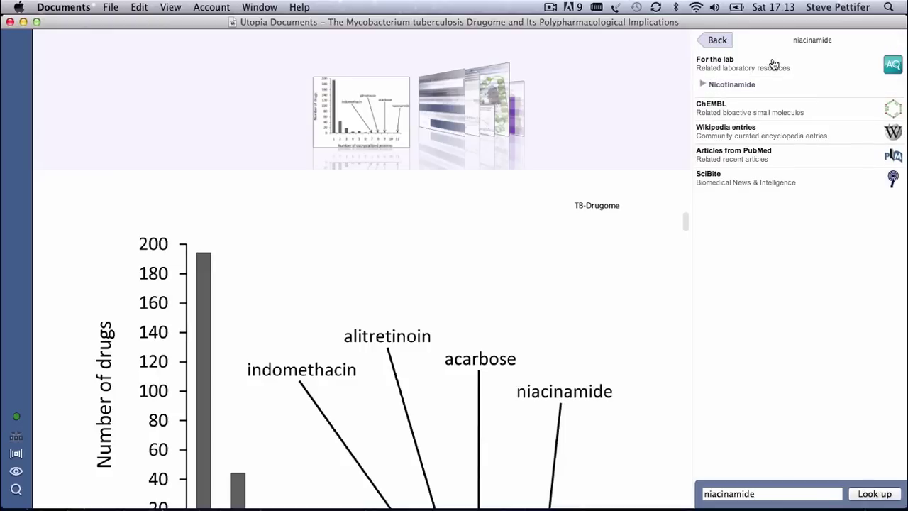
{"action": "left_click", "coordinate": [743, 89]}
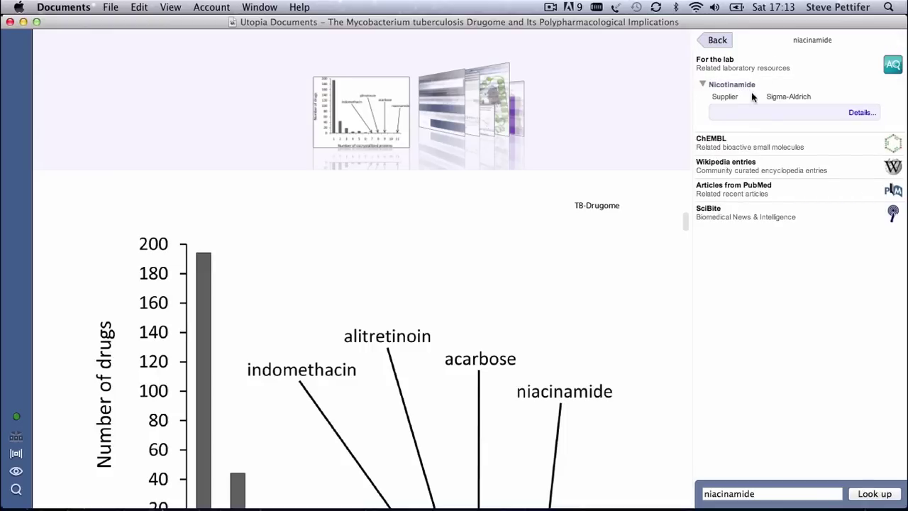
{"action": "left_click", "coordinate": [816, 144]}
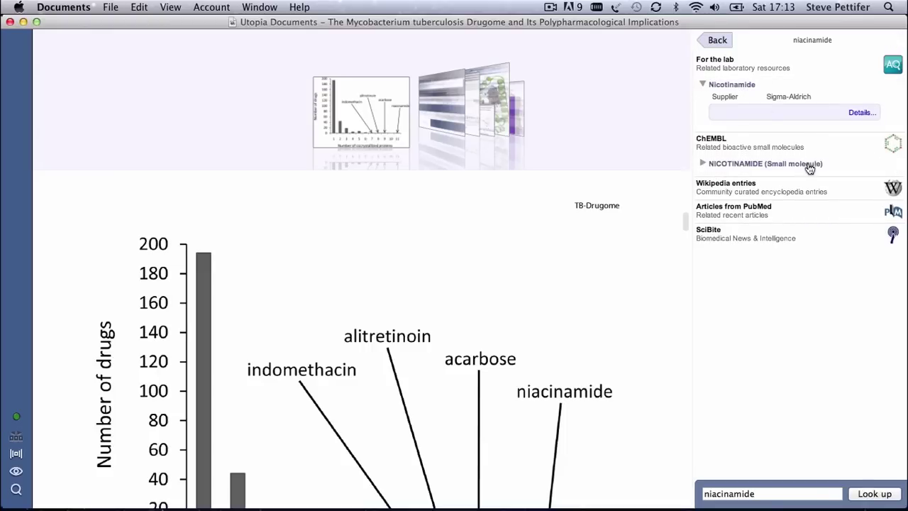
{"action": "left_click", "coordinate": [809, 166]}
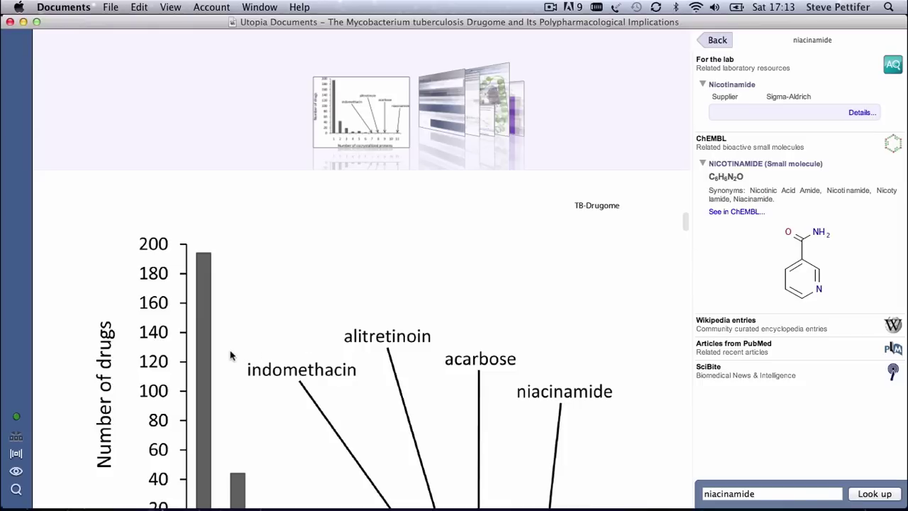
Show the page thumbnails and jump to page 6, where Table 1 on power-law fitness appears
{"action": "left_click", "coordinate": [18, 438]}
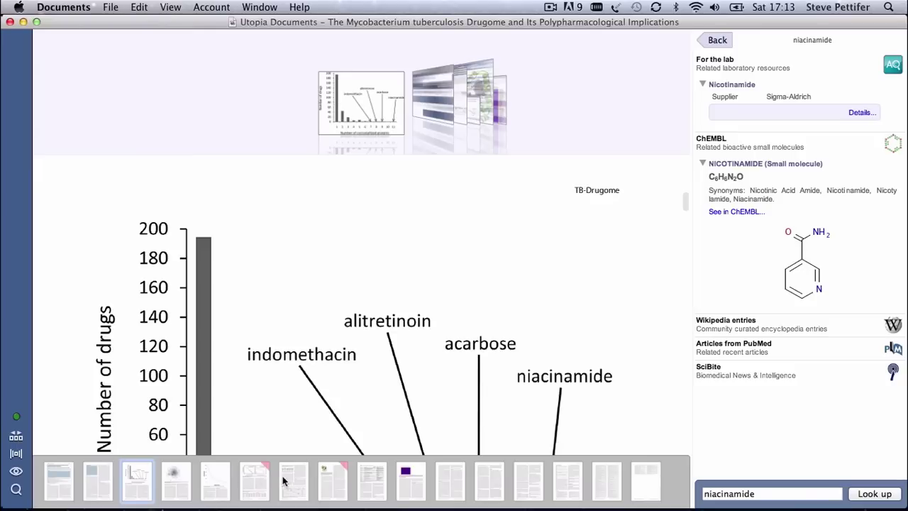
{"action": "key", "text": "Page_Down"}
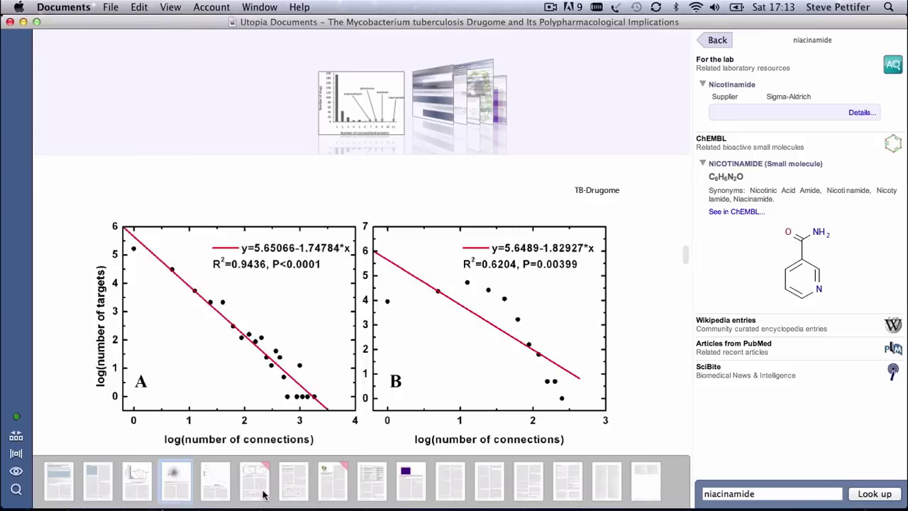
{"action": "left_click", "coordinate": [263, 494]}
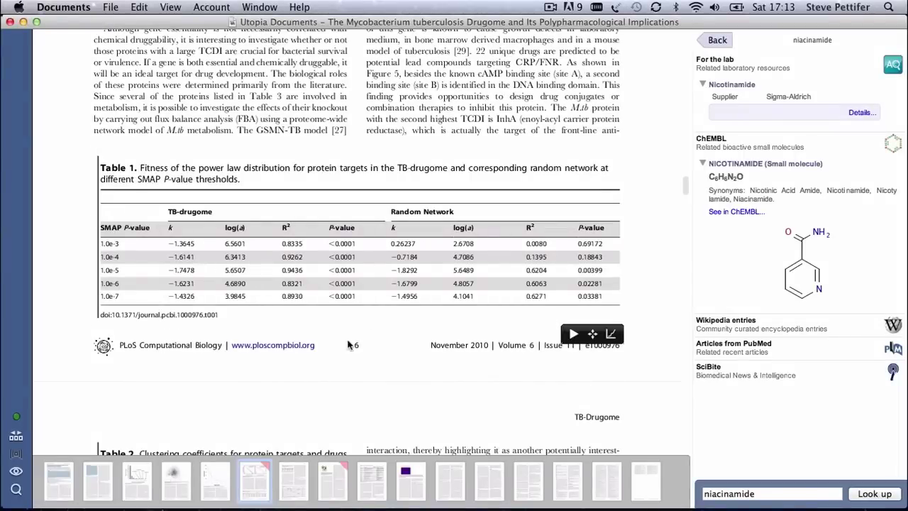
Make Table 1 interactive, edit the 1.0e-5 cell, scatter-plot it, then show Figure 5 in live 3D
{"action": "left_click", "coordinate": [572, 335]}
{"action": "double_click", "coordinate": [322, 224]}
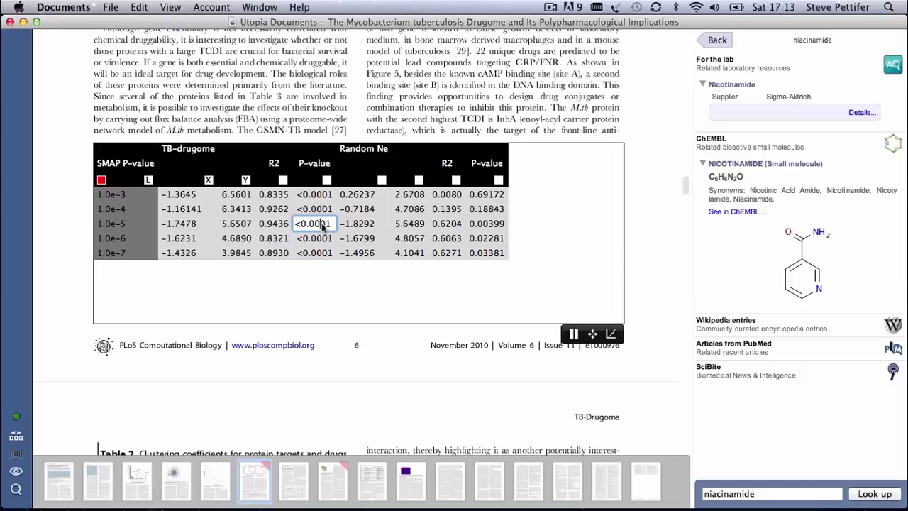
{"action": "left_click", "coordinate": [610, 335]}
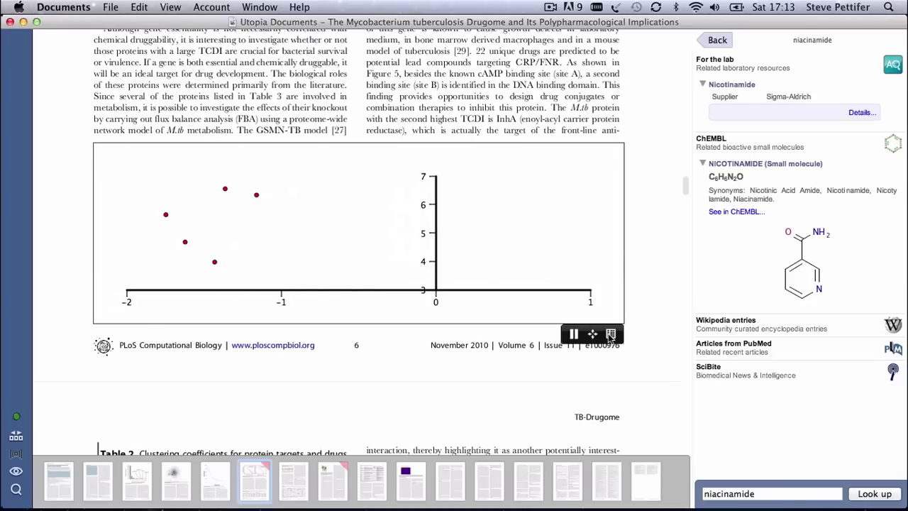
{"action": "left_click", "coordinate": [327, 492]}
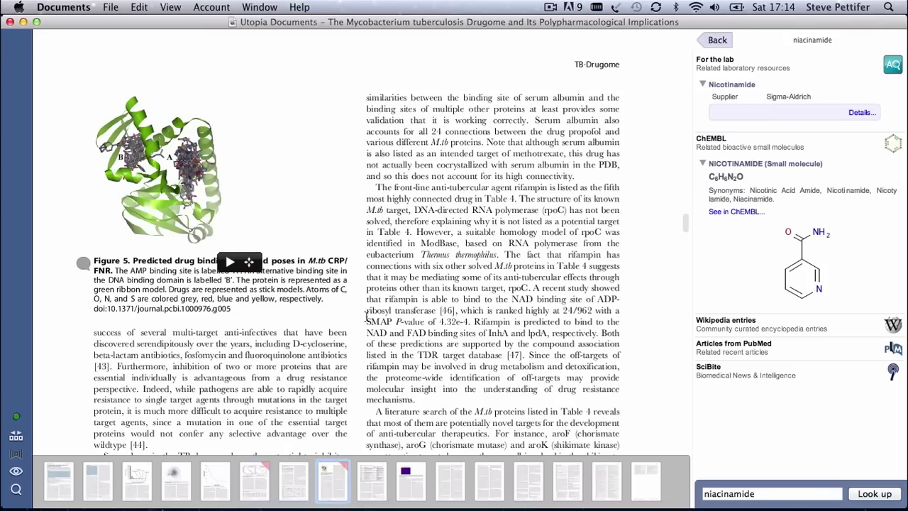
{"action": "left_click", "coordinate": [230, 262]}
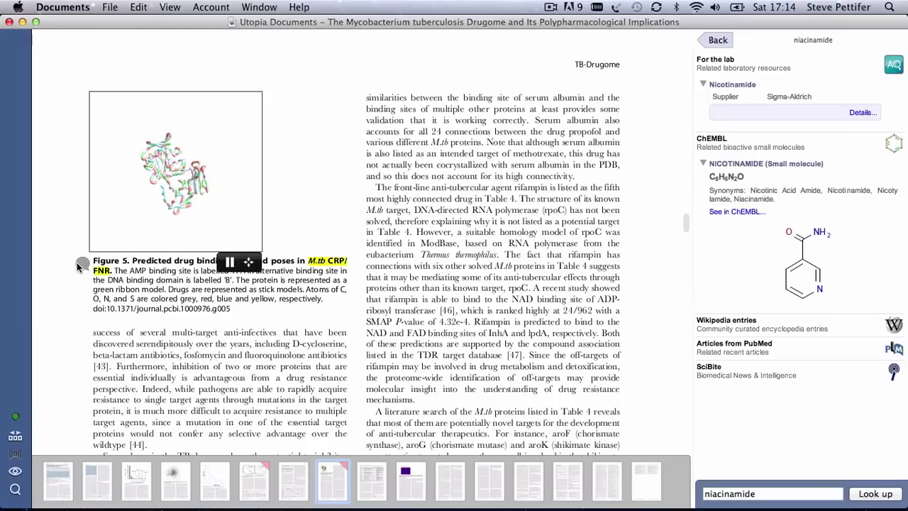
Open the Figure 5 caption's Discussion thread and scroll through its PDB-code comments
{"action": "left_click", "coordinate": [81, 264]}
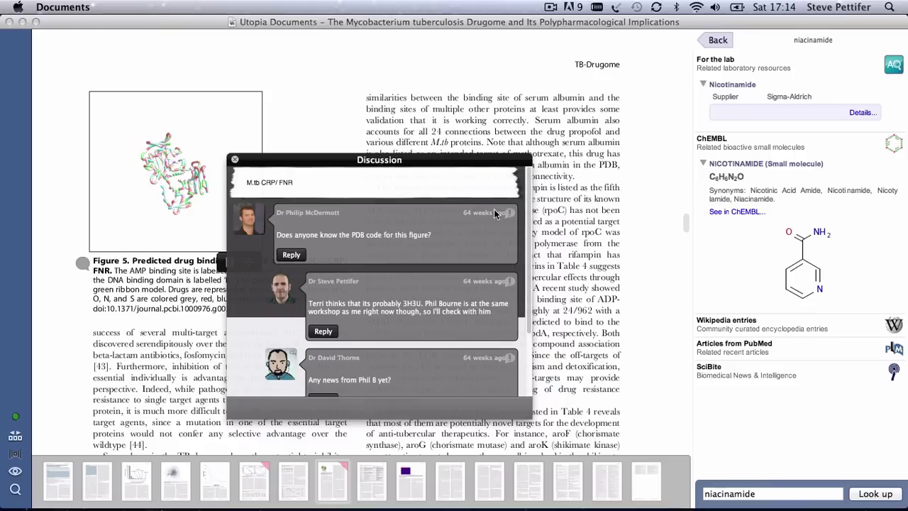
{"action": "left_click_drag", "start_coordinate": [528, 206], "coordinate": [532, 222]}
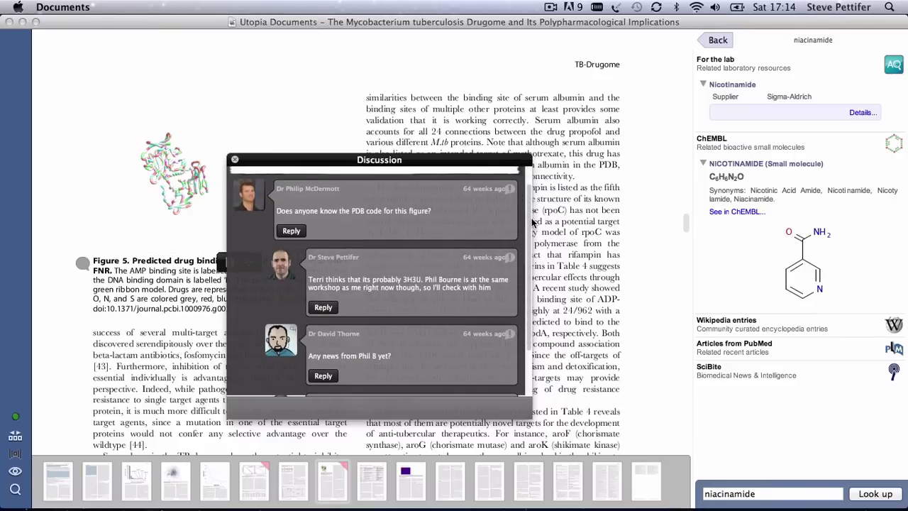